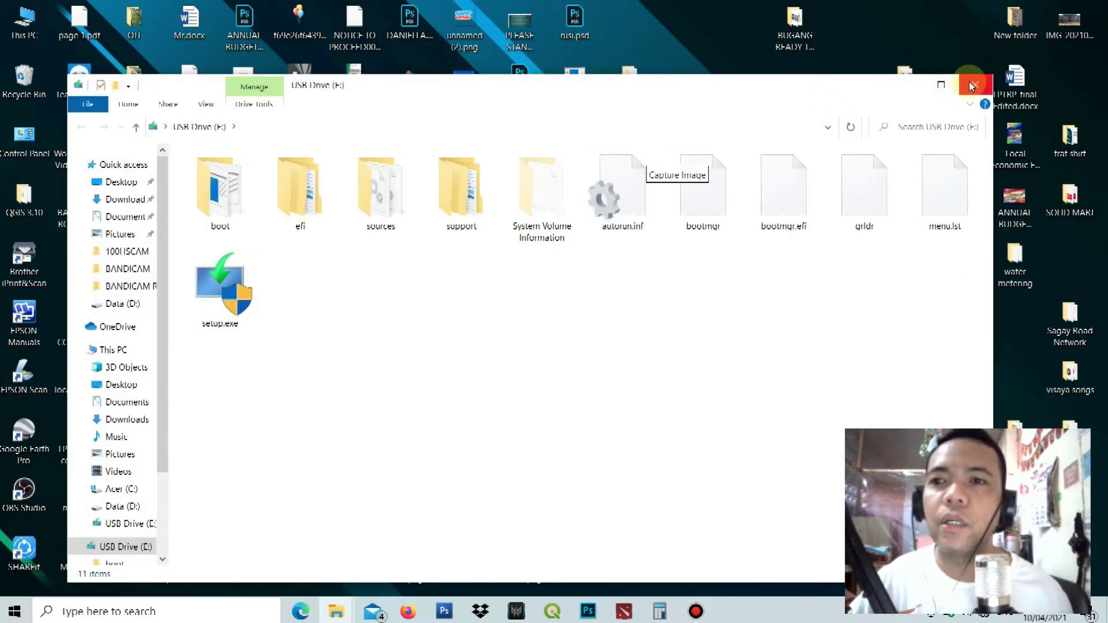
Close the USB Drive (E:) window, then refresh the desktop.
left_click(974, 85)
right_click(908, 25)
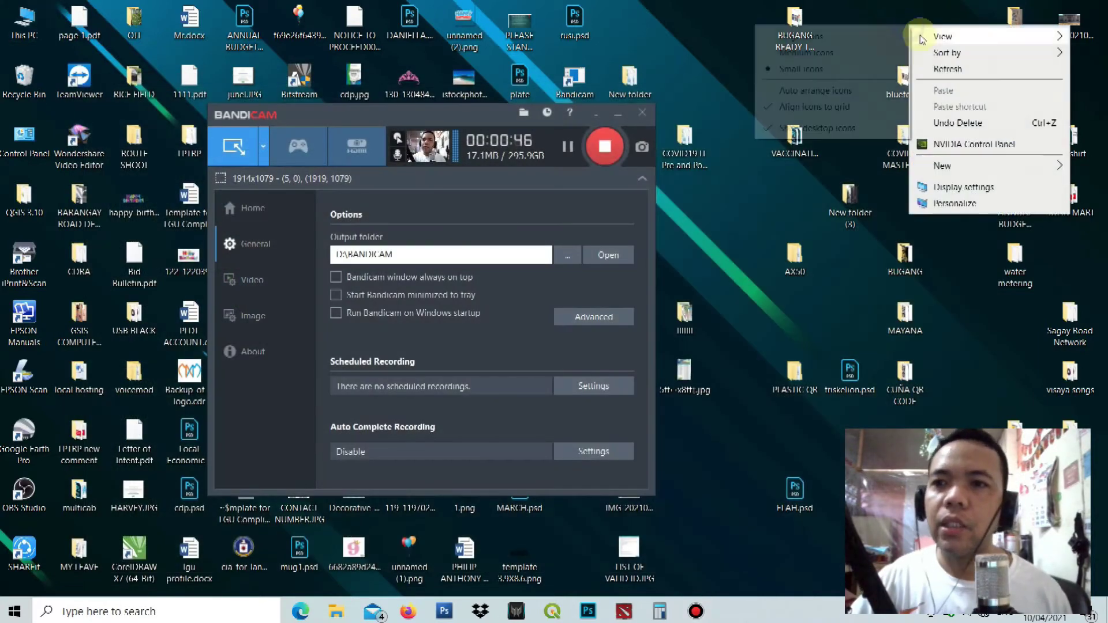
left_click(932, 70)
right_click(886, 30)
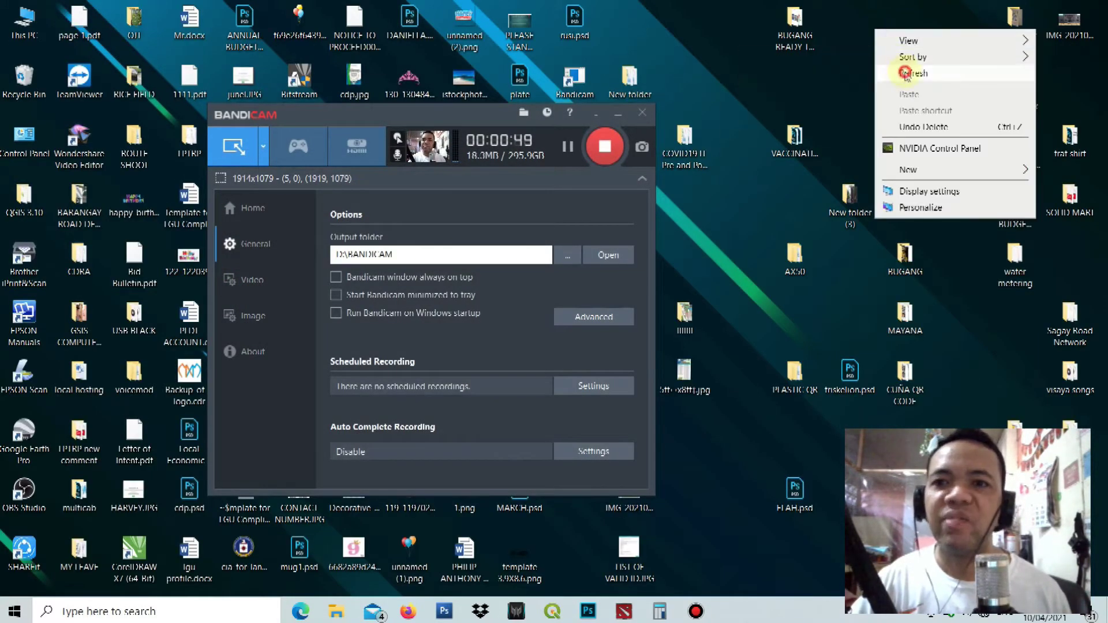
left_click(907, 70)
right_click(847, 36)
left_click(879, 77)
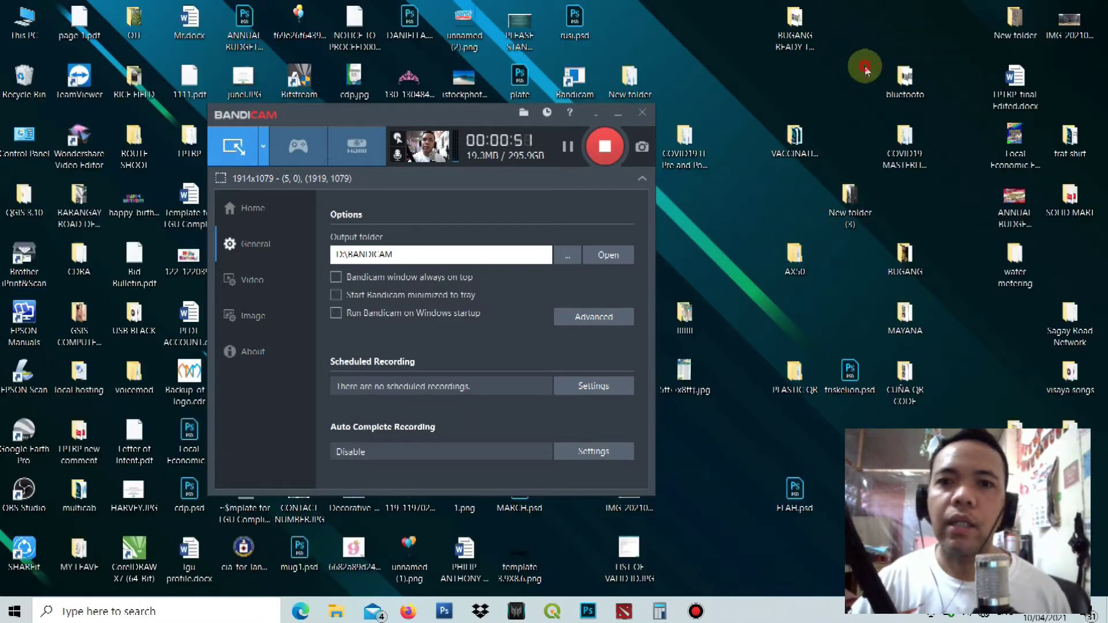
left_click_drag(472, 112, 430, 111)
Open This PC and look at the available commands for USB Drive (E:).
left_click(18, 26)
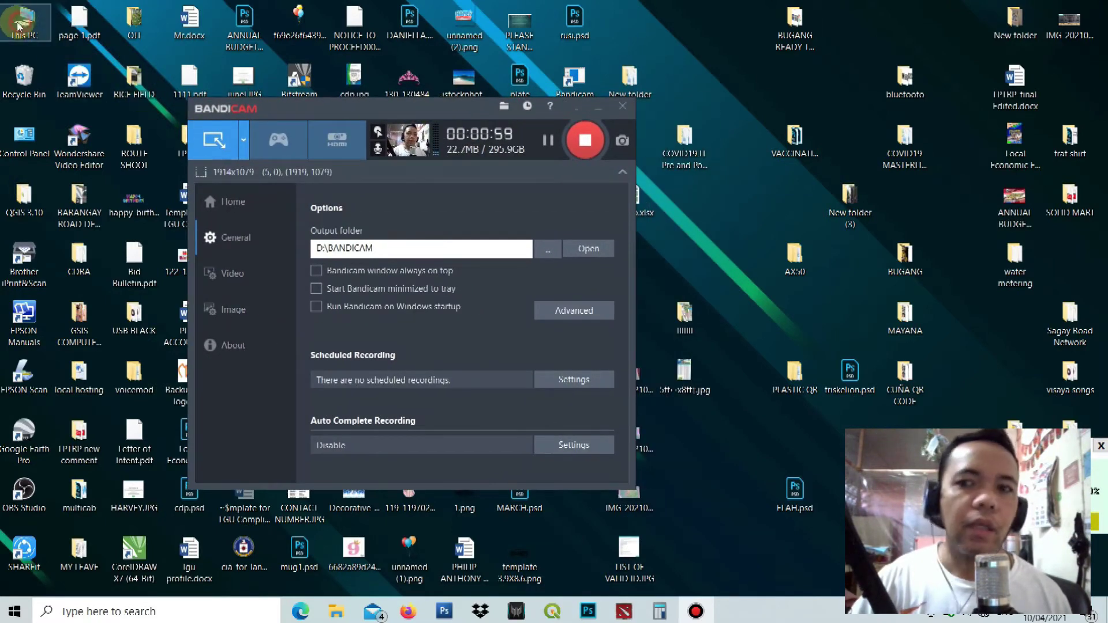
double_click(18, 26)
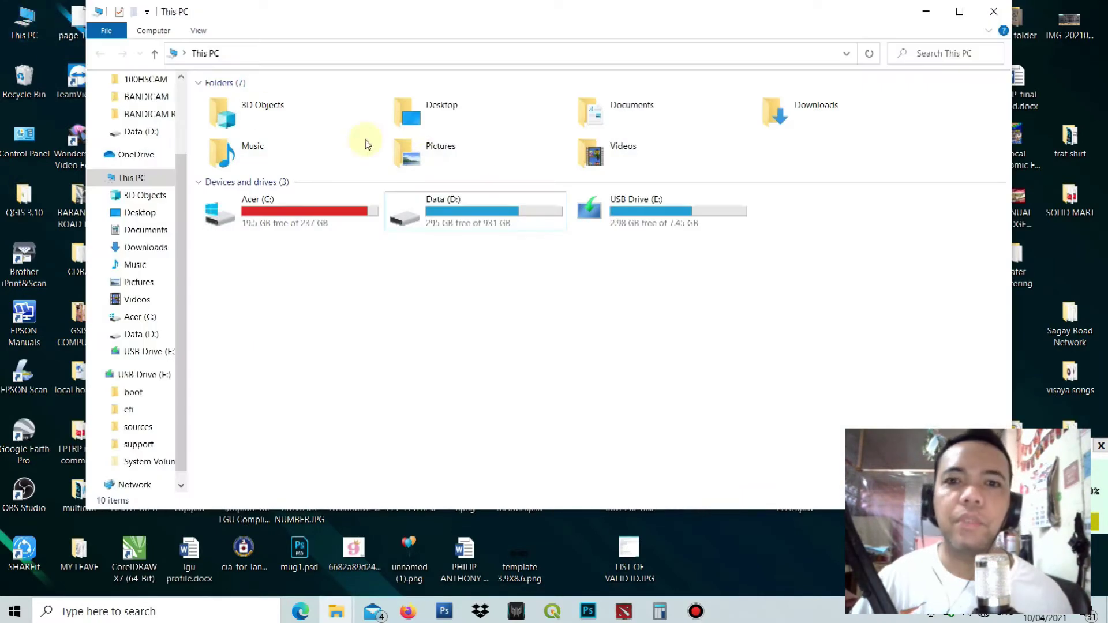
right_click(651, 206)
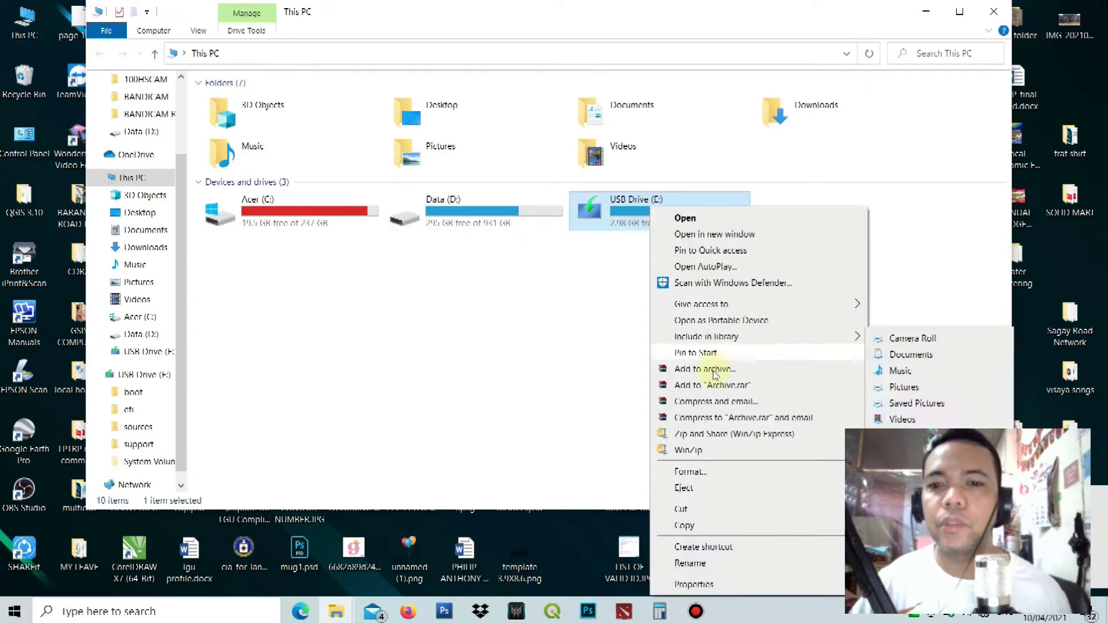
left_click(572, 328)
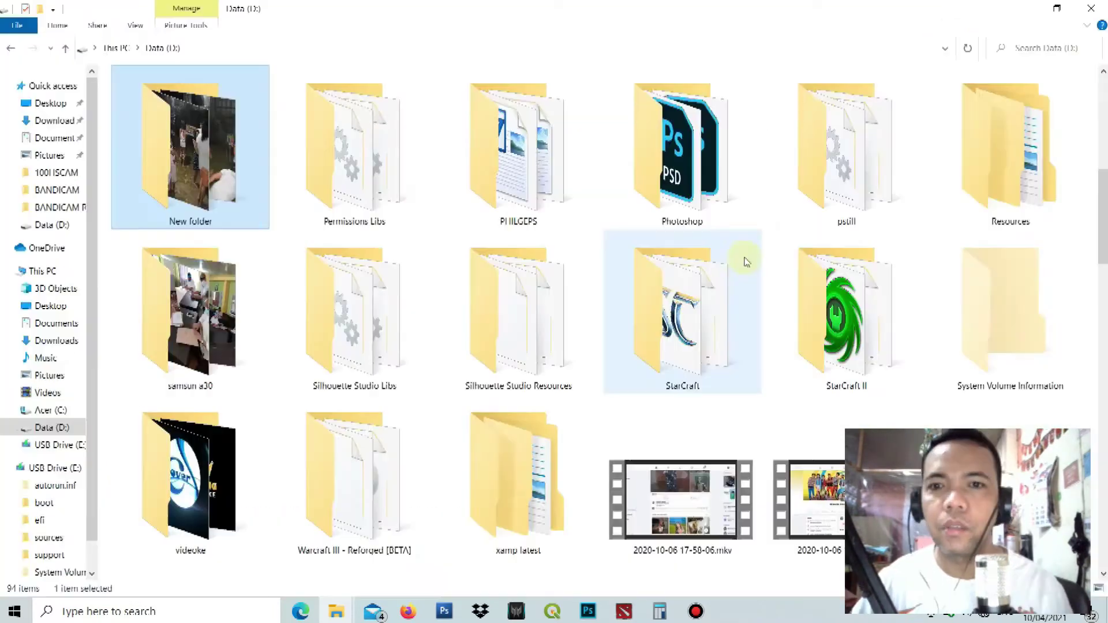
Open the inner Novicorp WinToFlash 0.8.0009 beta Portable folder inside the Installer folder on Data (D:).
left_click(497, 429)
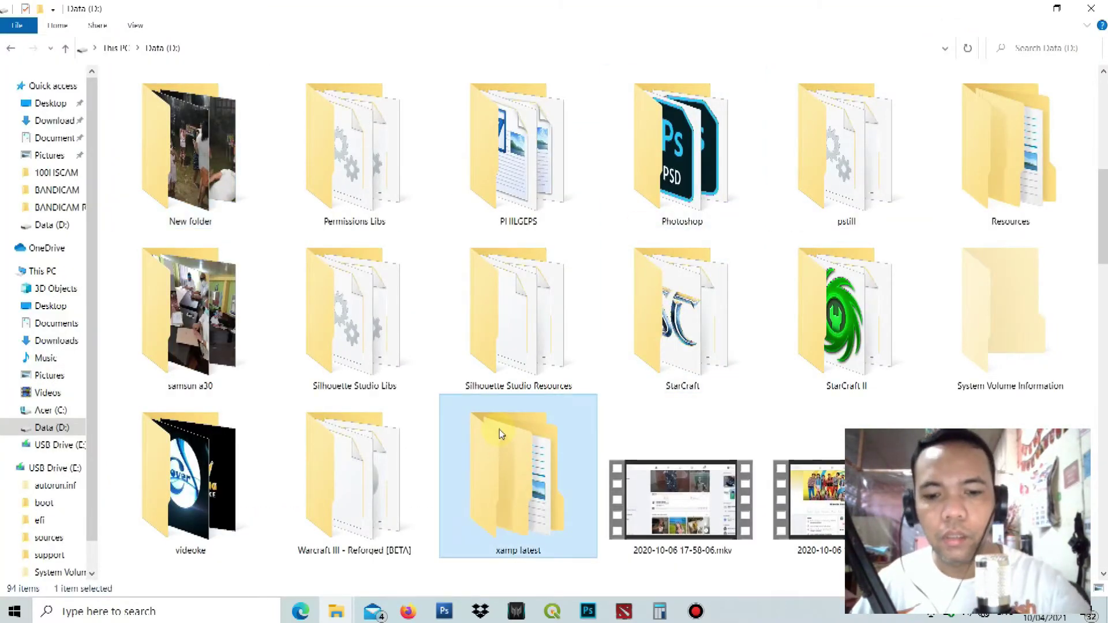
key("i")
key("n")
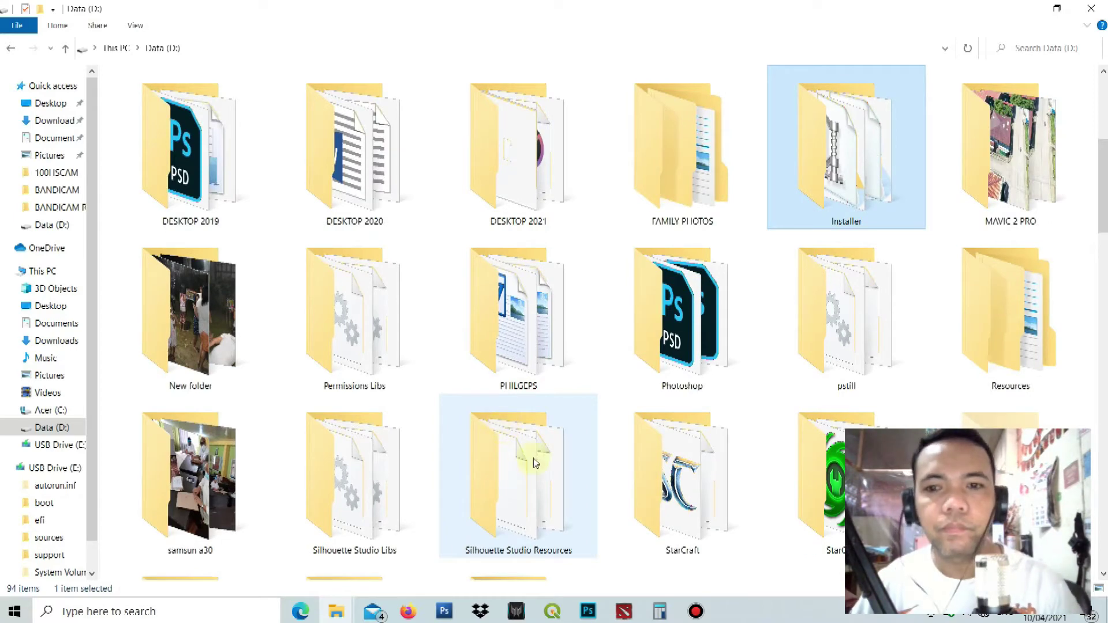
double_click(849, 191)
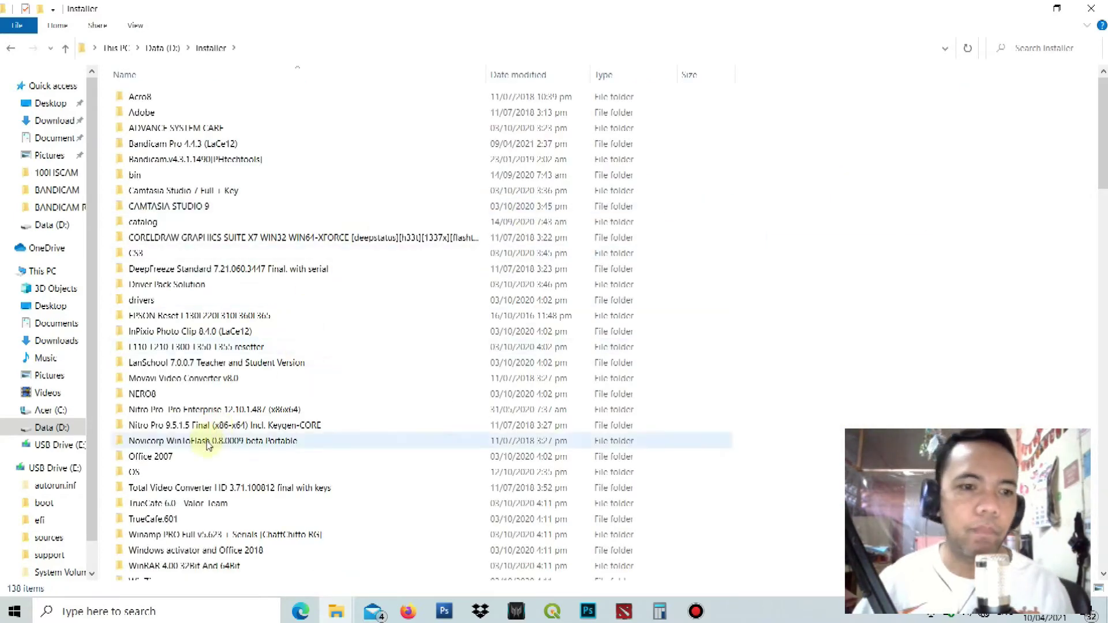
scroll(213, 430, "down", 1)
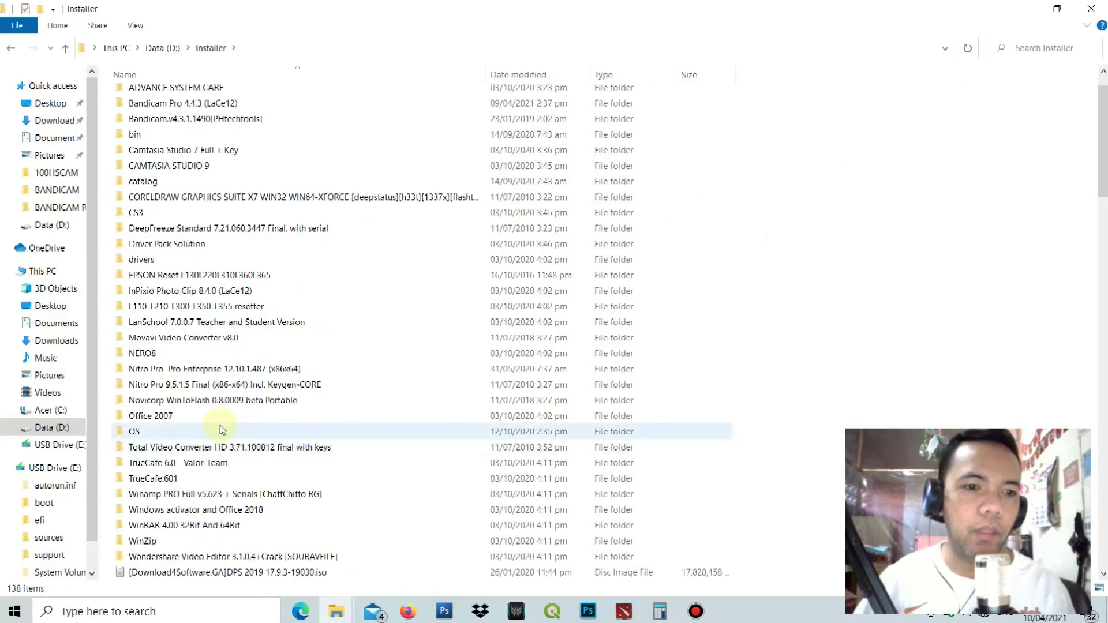
double_click(289, 400)
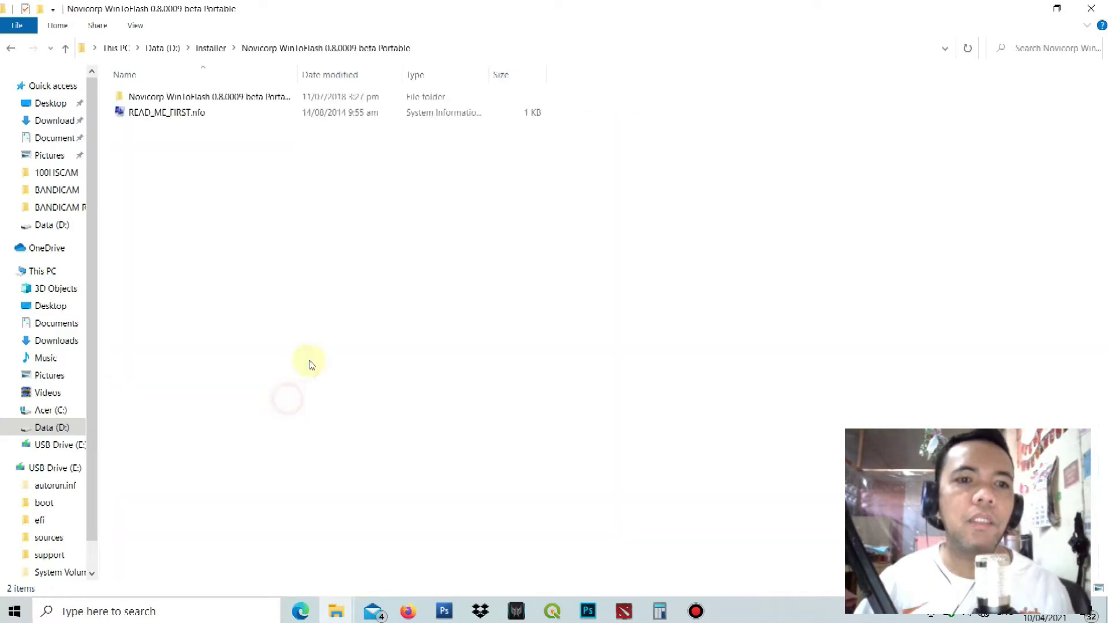
double_click(229, 98)
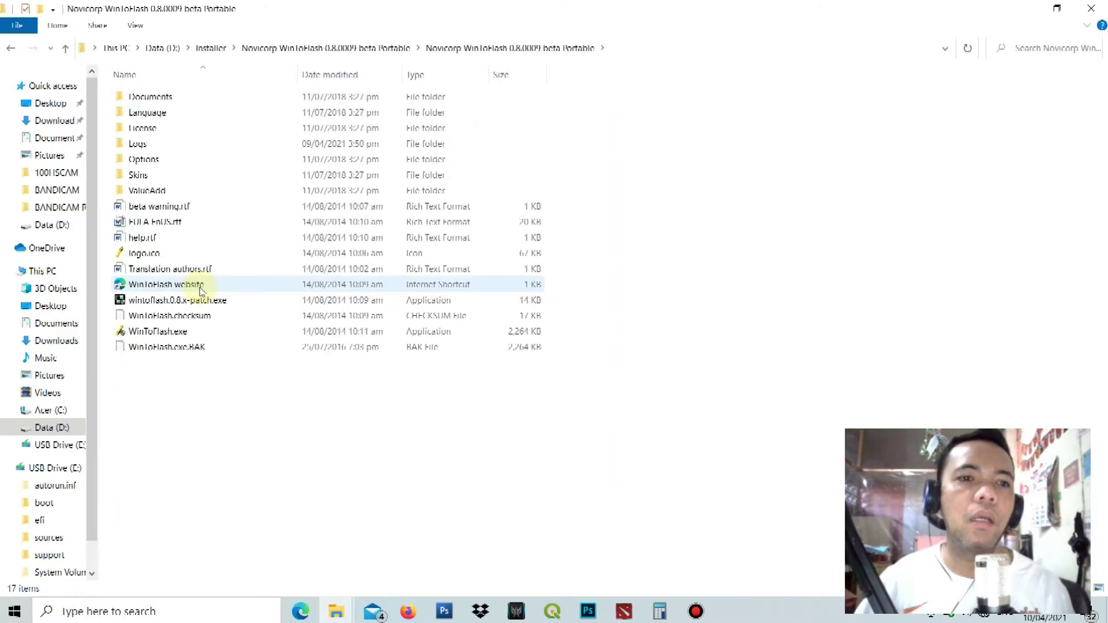
left_click(208, 333)
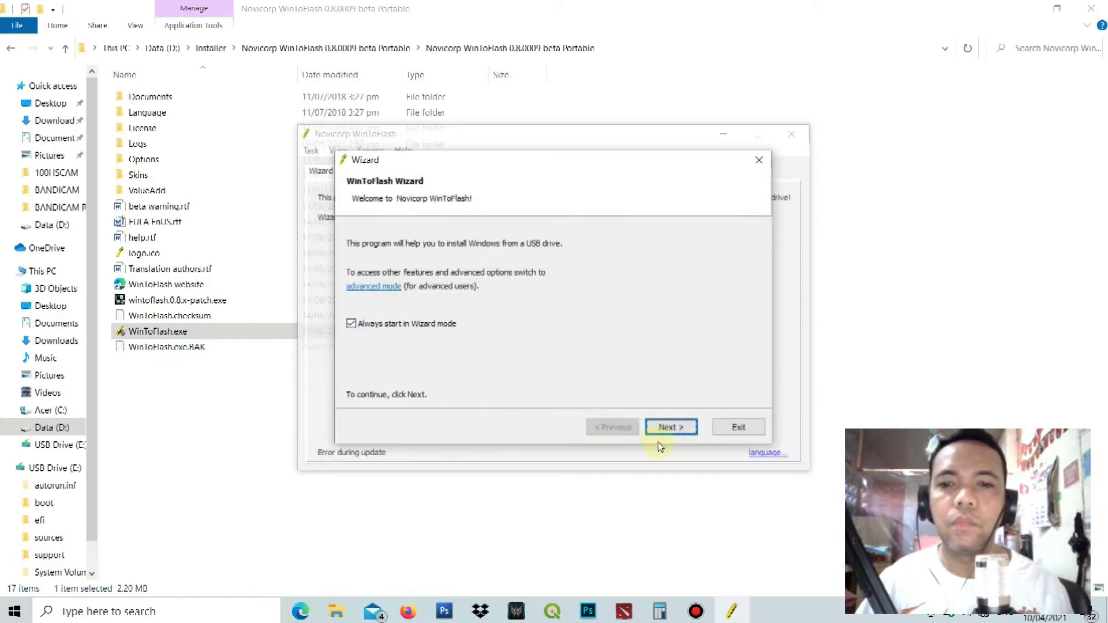
left_click_drag(559, 168, 815, 409)
left_click_drag(802, 369, 753, 158)
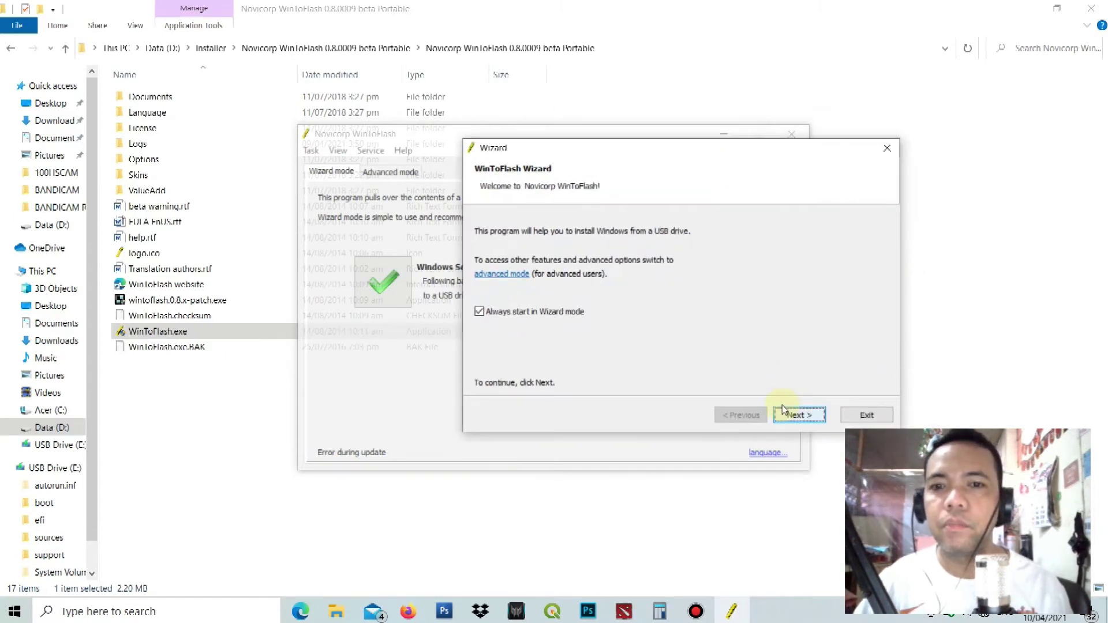
left_click_drag(666, 147, 400, 140)
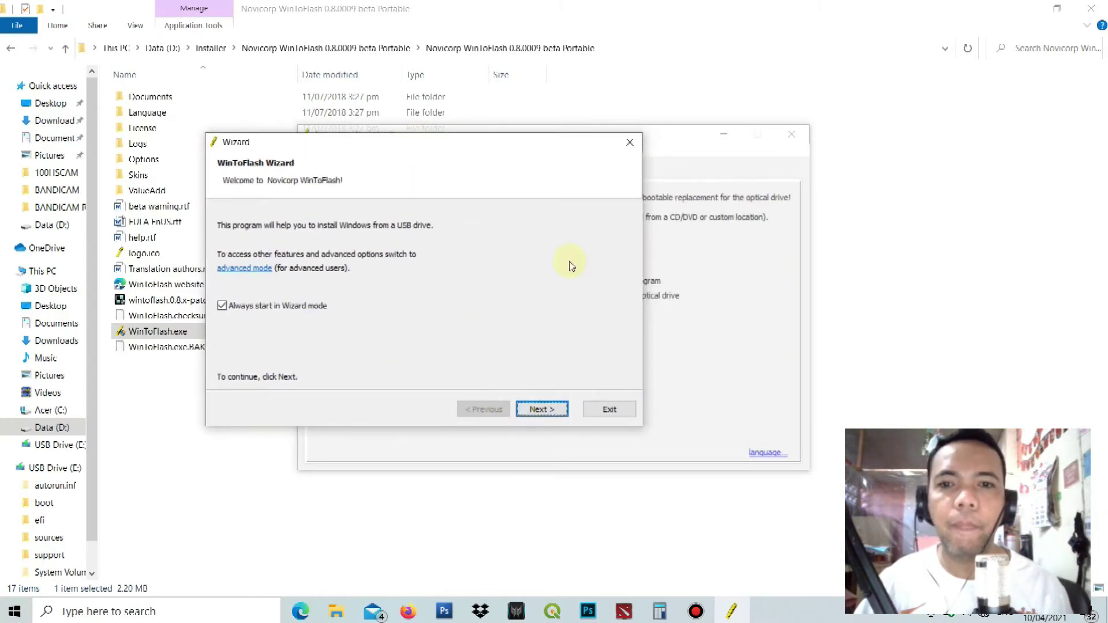
left_click(629, 141)
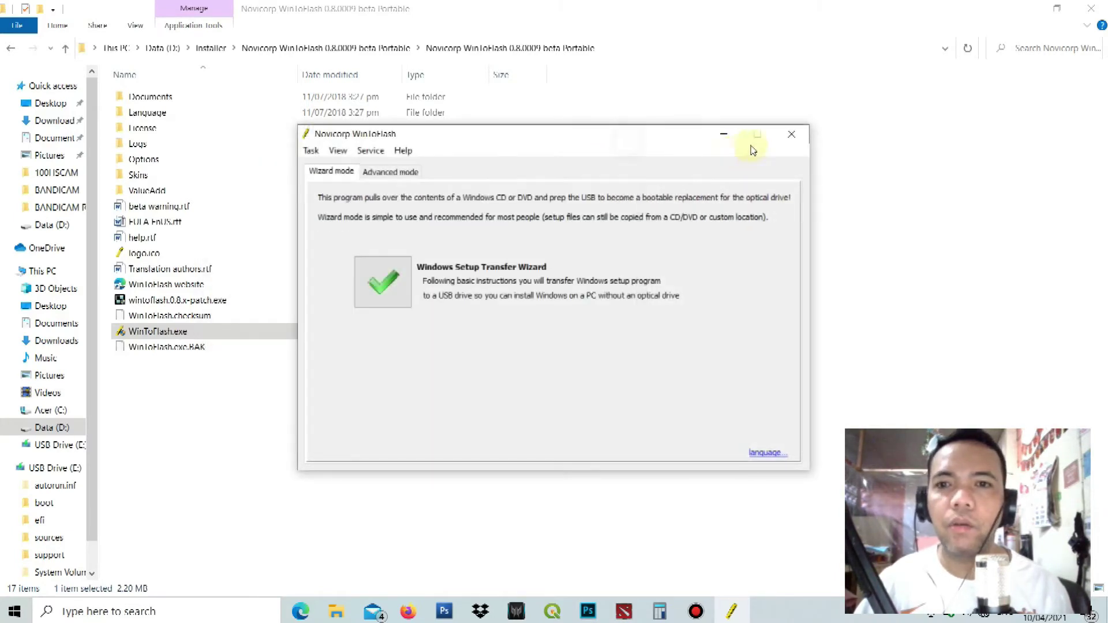
left_click(792, 136)
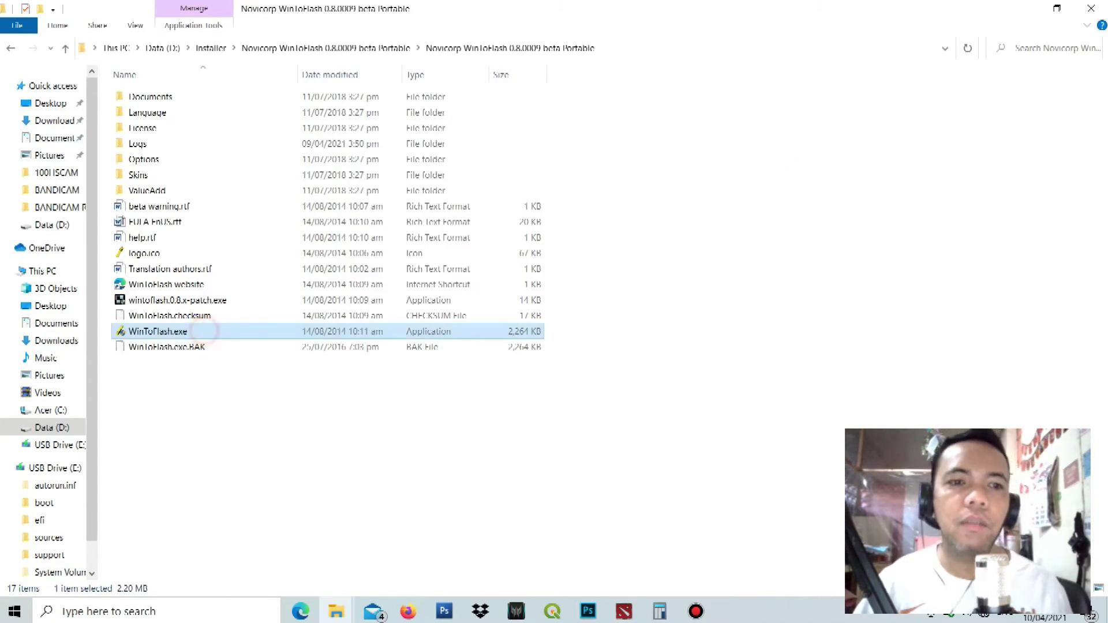
Launch WinToFlash.exe and advance the wizard to its basic parameters for source and destination.
double_click(201, 330)
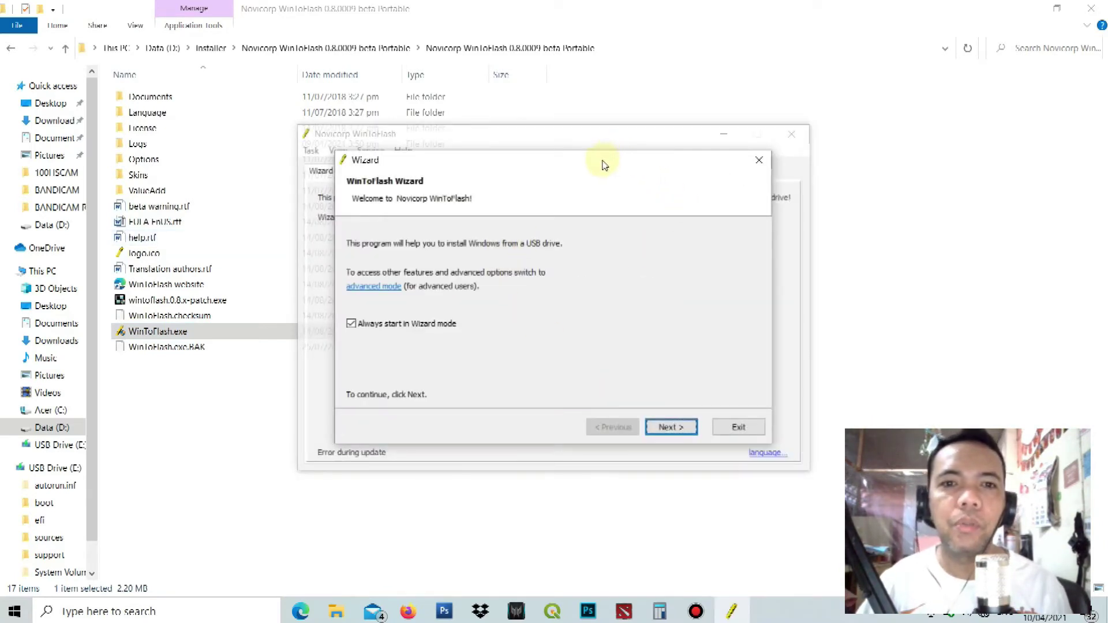
left_click_drag(603, 165, 589, 138)
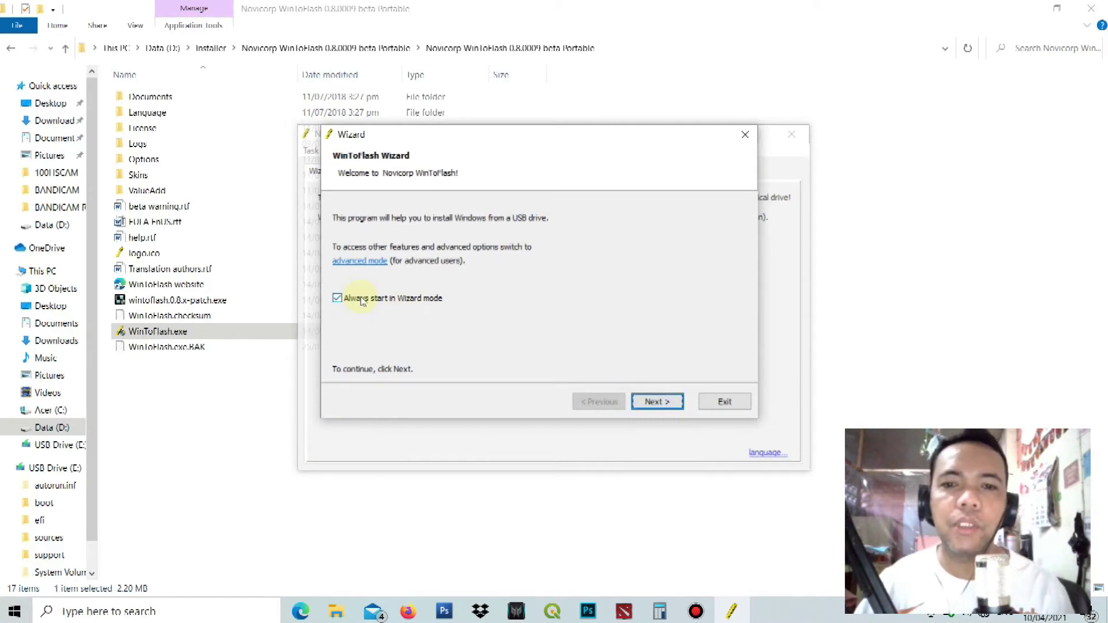
left_click(665, 404)
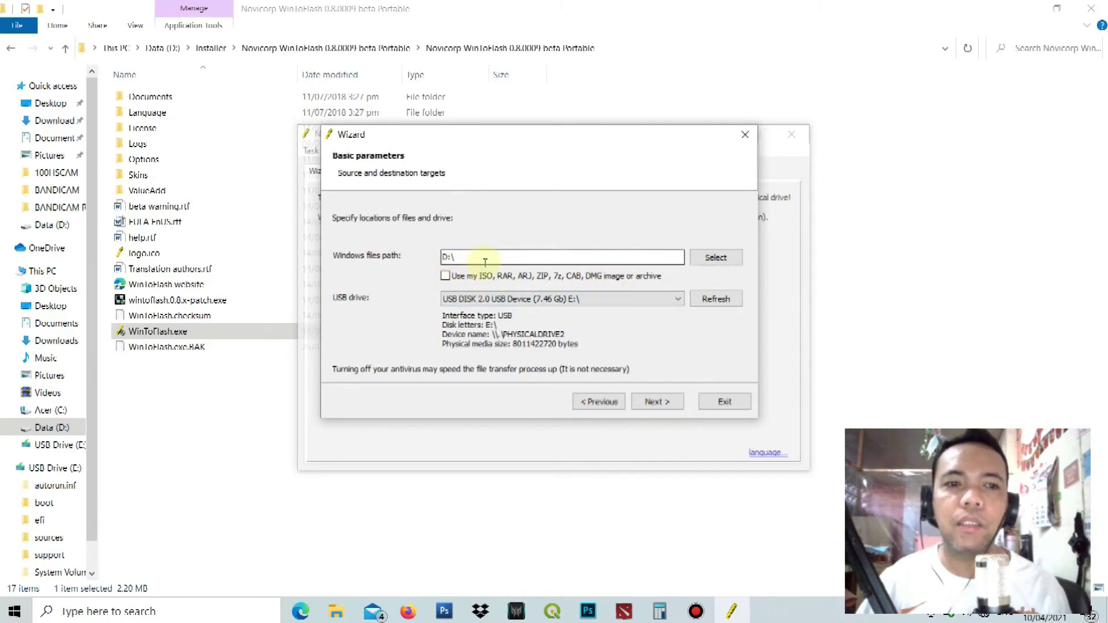
left_click(715, 257)
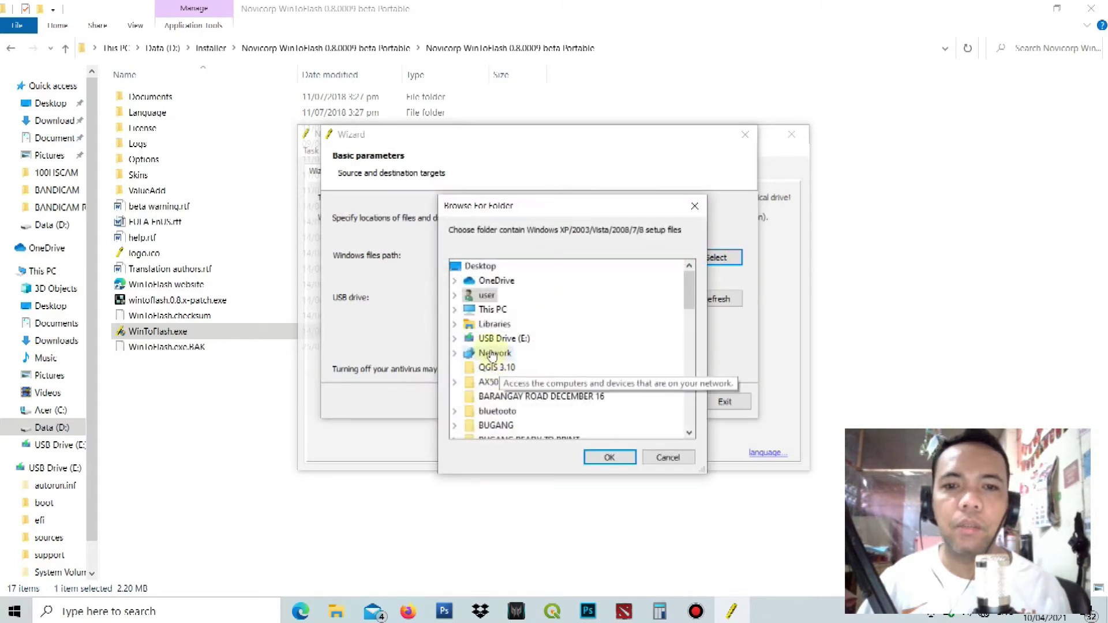
left_click(492, 314)
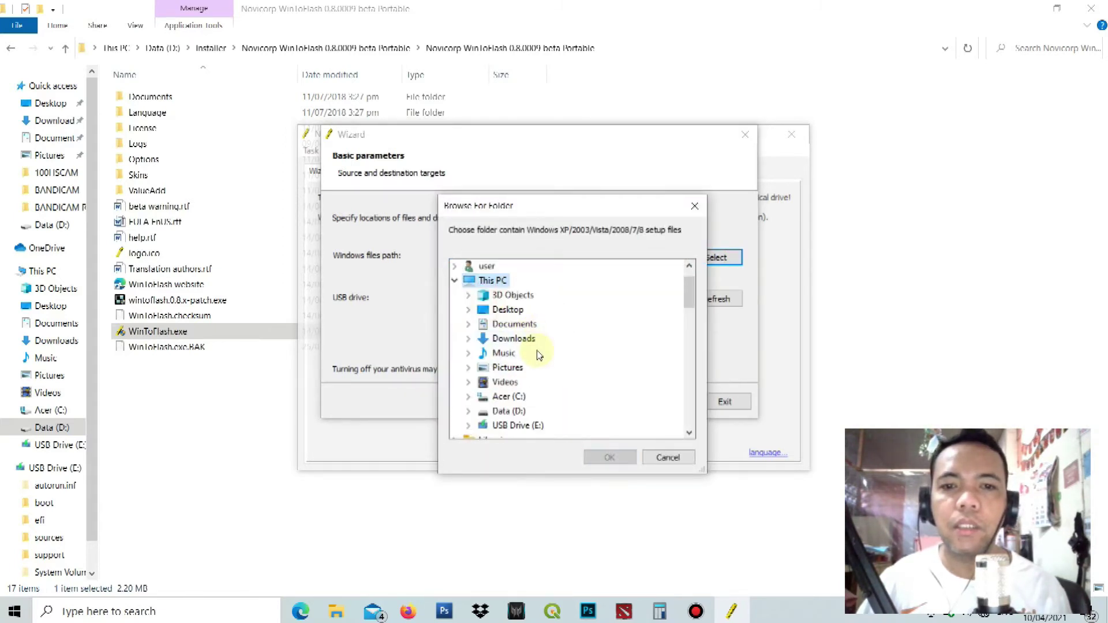
scroll(520, 341, "down", 2)
double_click(508, 324)
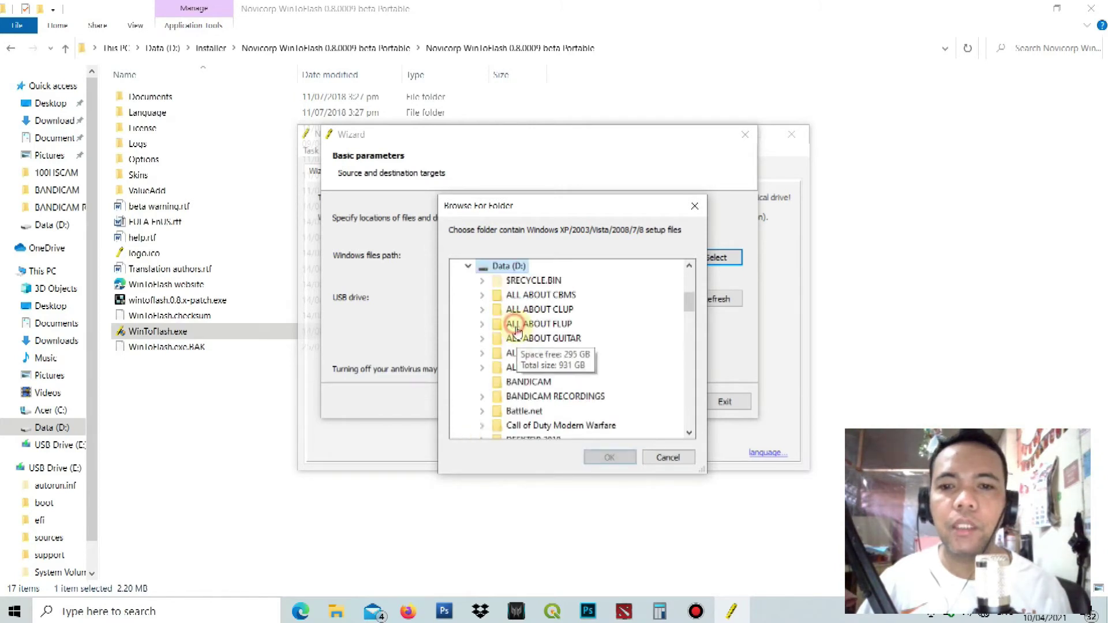
key("Return")
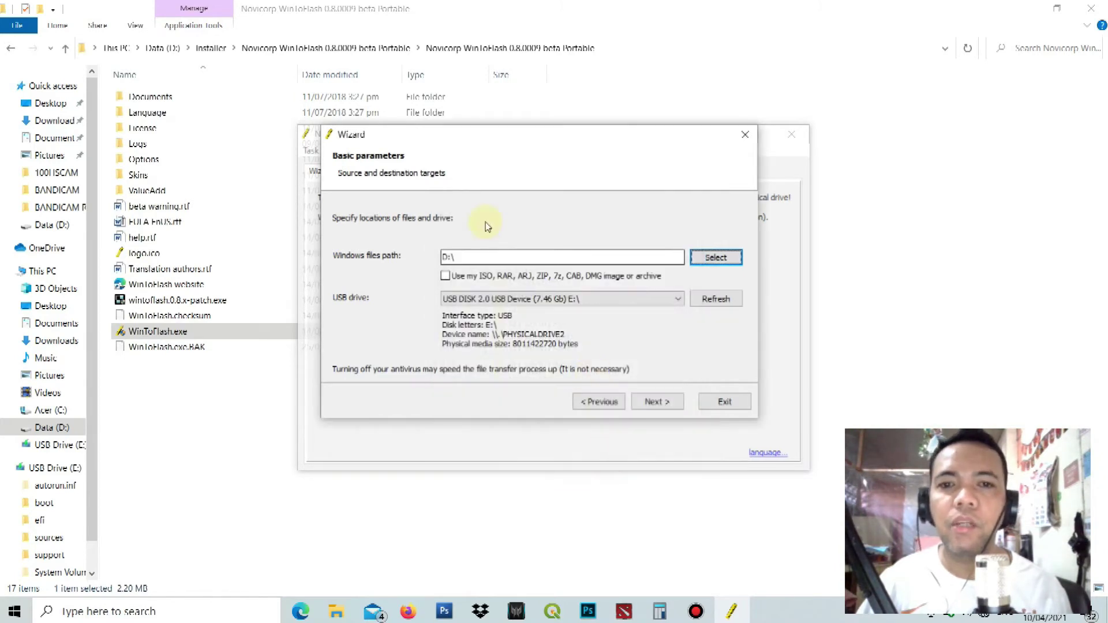
Enable the use of an ISO or archive image and choose Win10_1809_English_x64.iso from D:\Installer\OS as the Windows source.
left_click(445, 277)
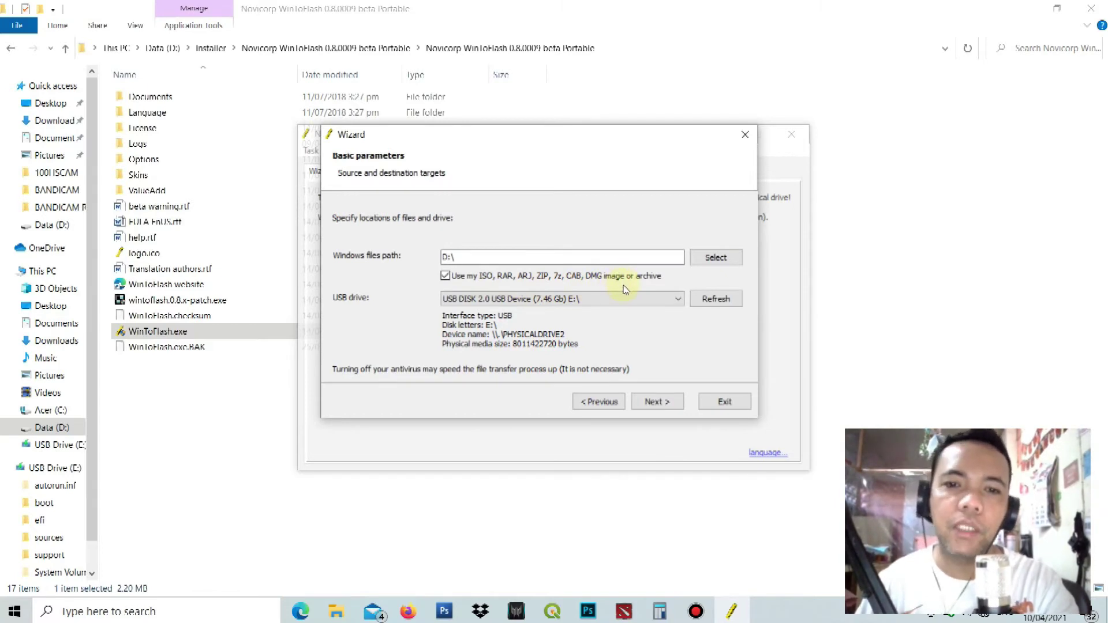
left_click(714, 259)
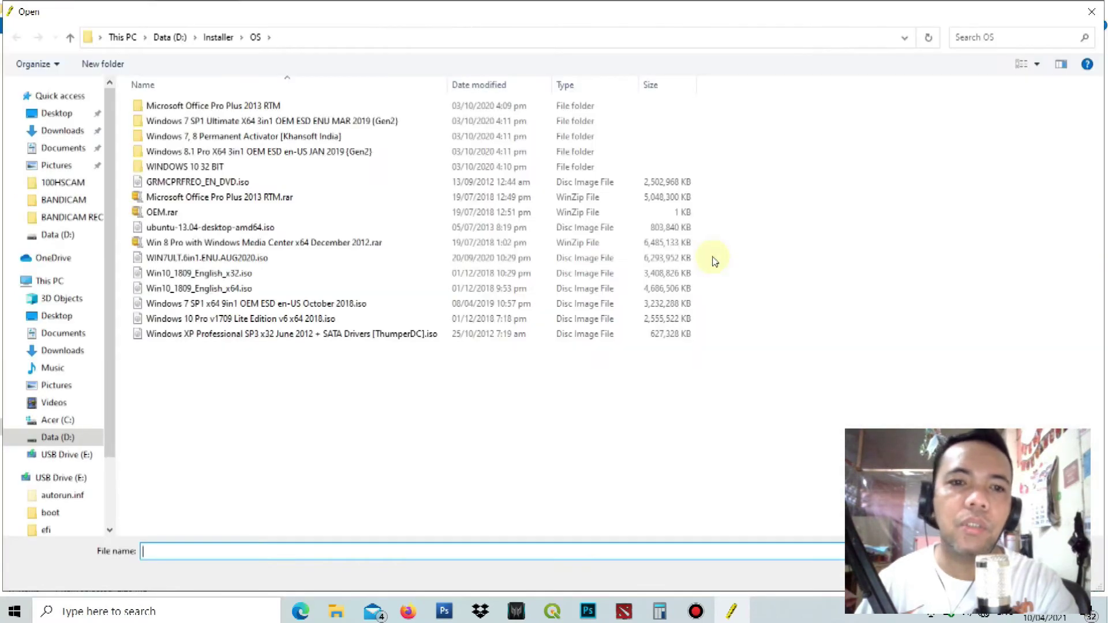
left_click(185, 292)
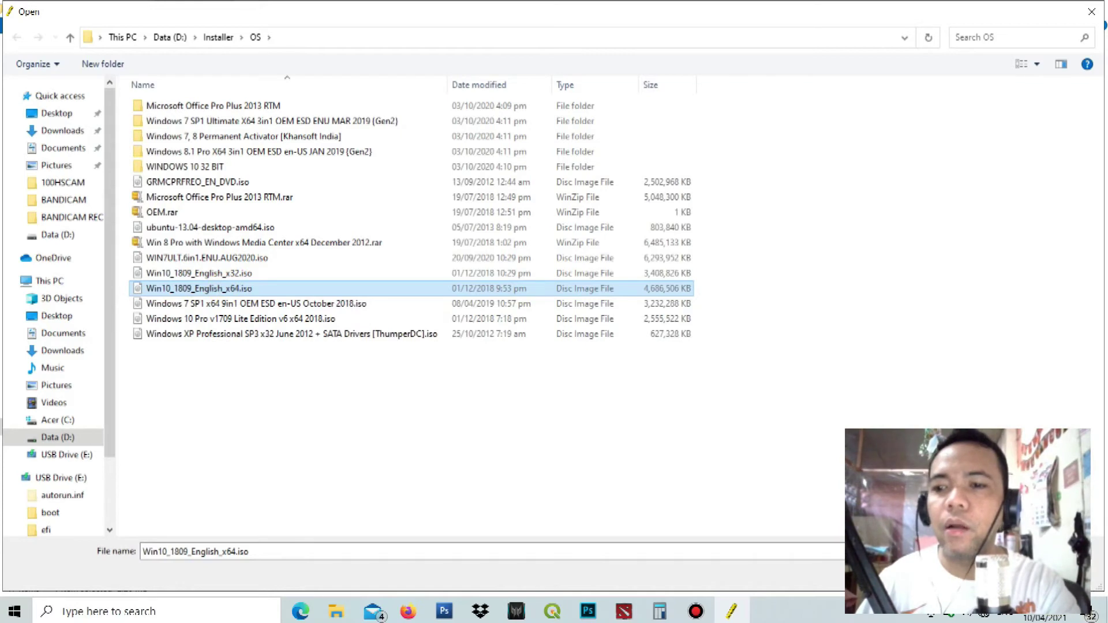
key("Return")
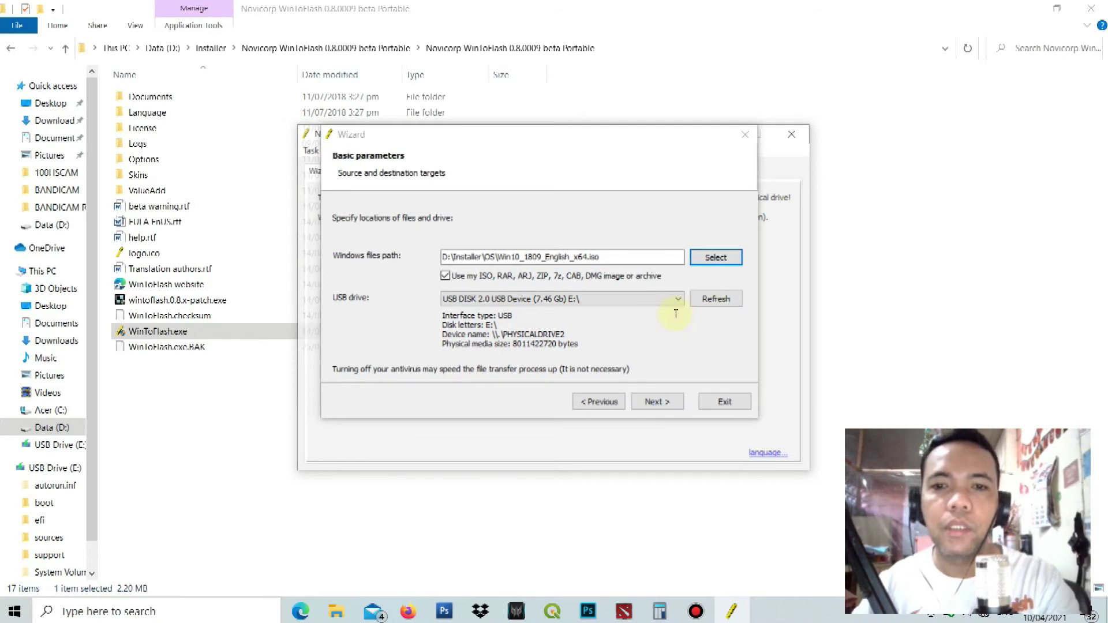
Start transferring the Windows setup to the USB drive, agreeing to format it and accepting the license terms.
left_click(660, 403)
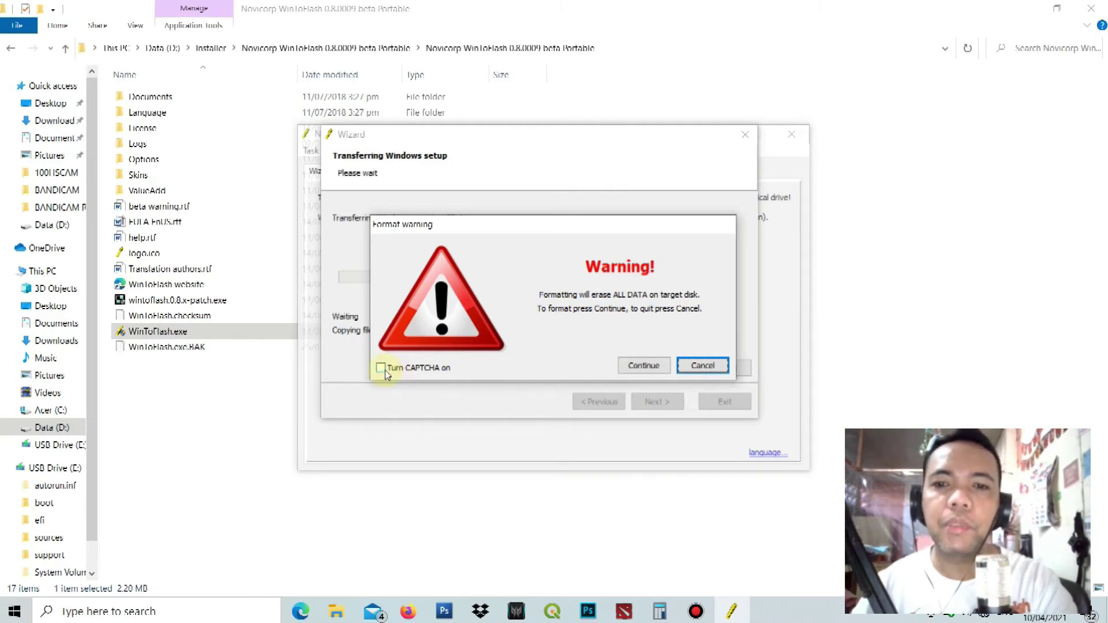
left_click(642, 367)
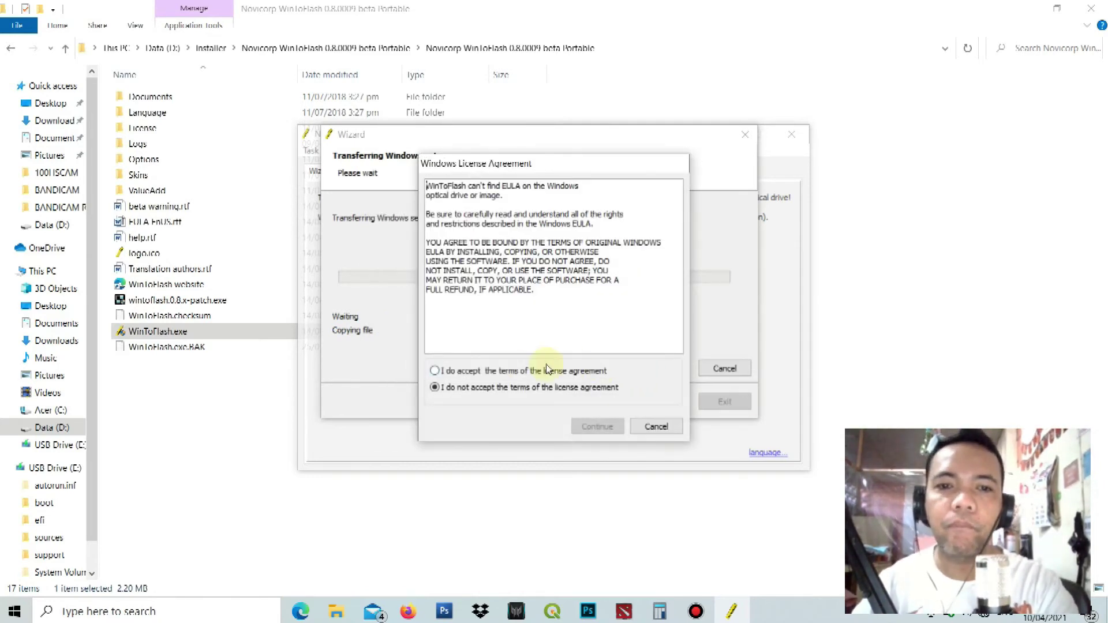
left_click(466, 371)
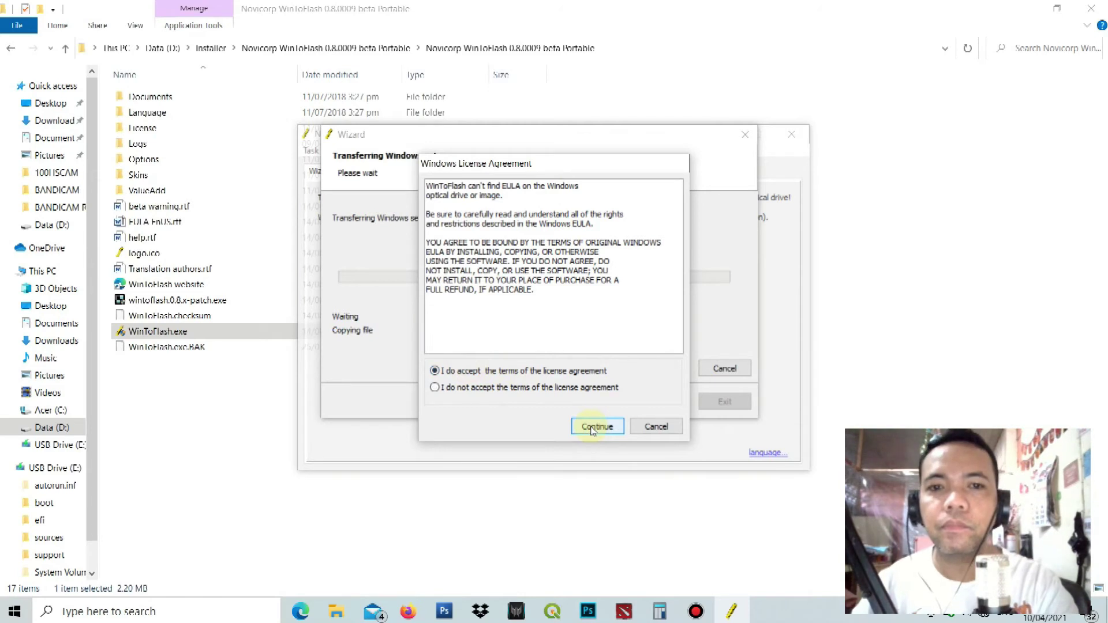
left_click(594, 427)
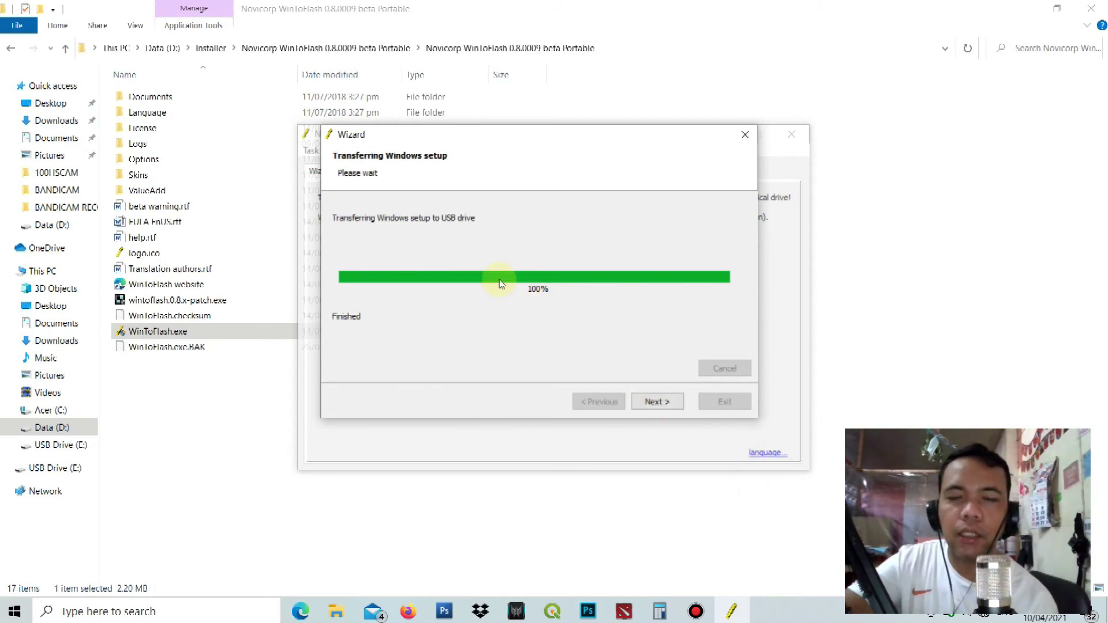
Finish the transfer wizard and close WinToFlash.
left_click(668, 402)
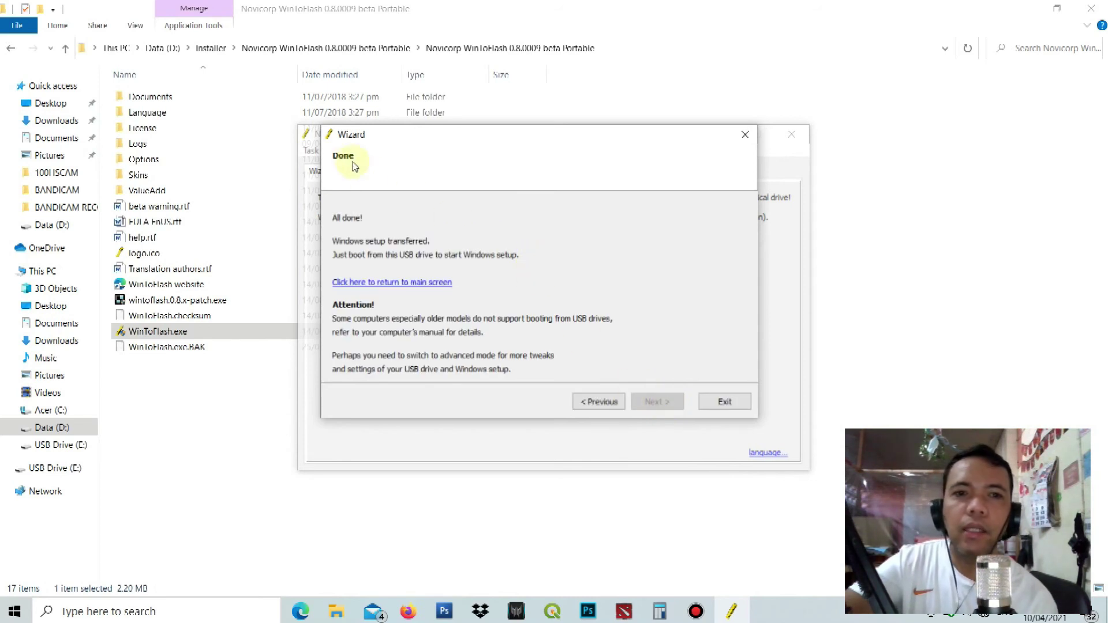
left_click(744, 134)
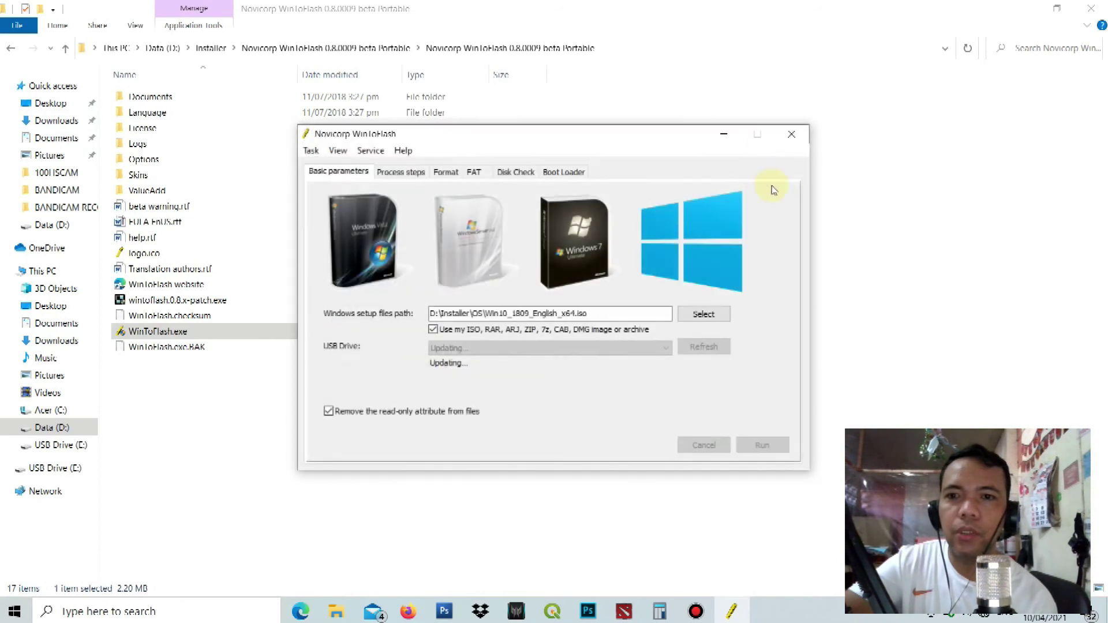
left_click(791, 134)
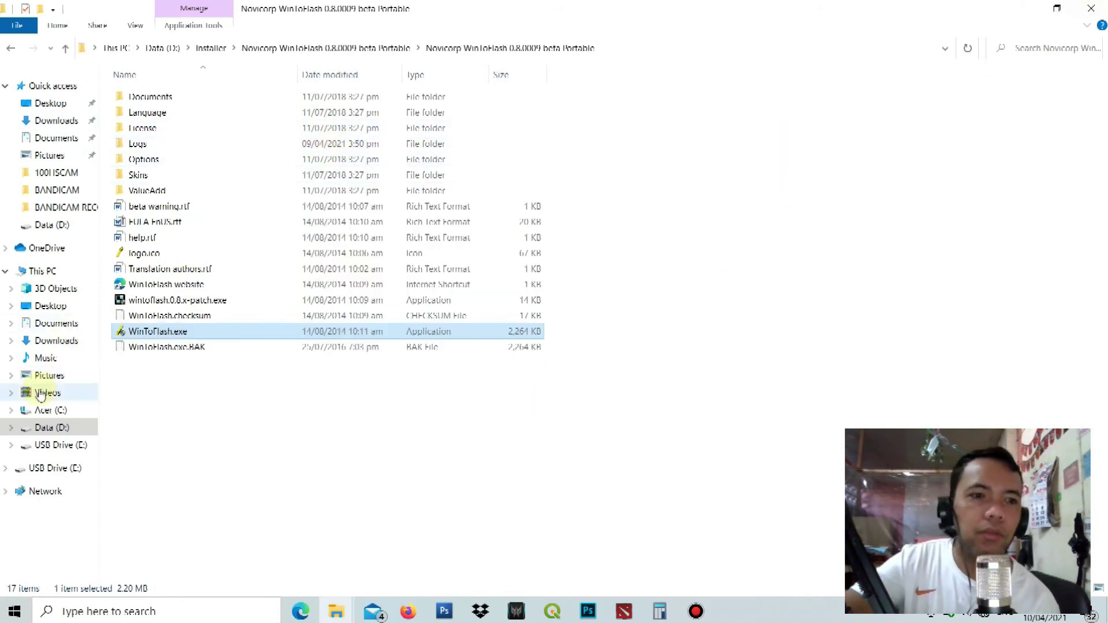
Open USB Drive (E:) and examine the Windows setup files on it.
left_click(77, 447)
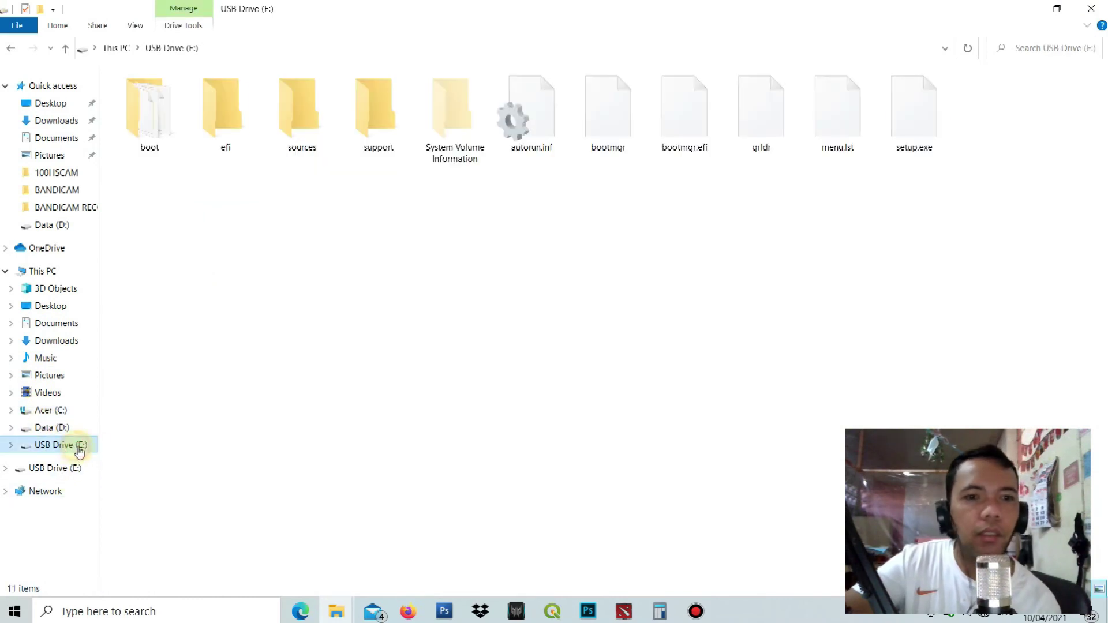
left_click_drag(145, 259, 973, 183)
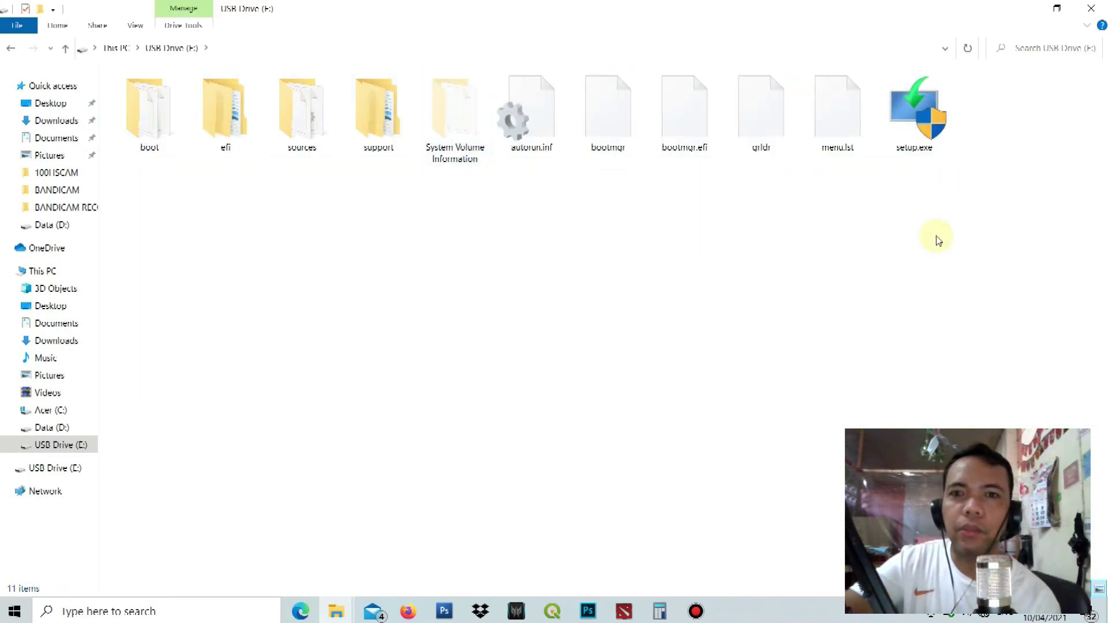